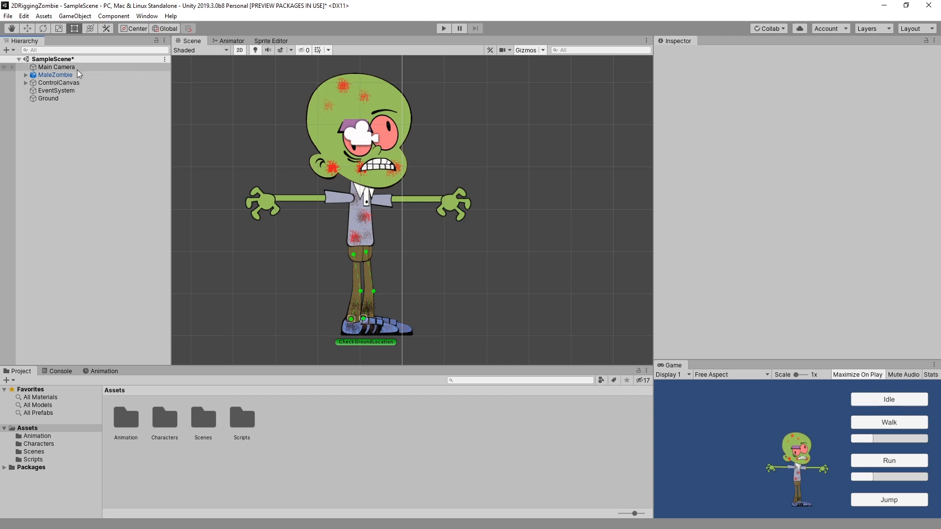
# Step: Open MaleZombie's animation clips and preview the crouching pose at the start of the ZombieAnticipate clip
pyautogui.click(69, 75)
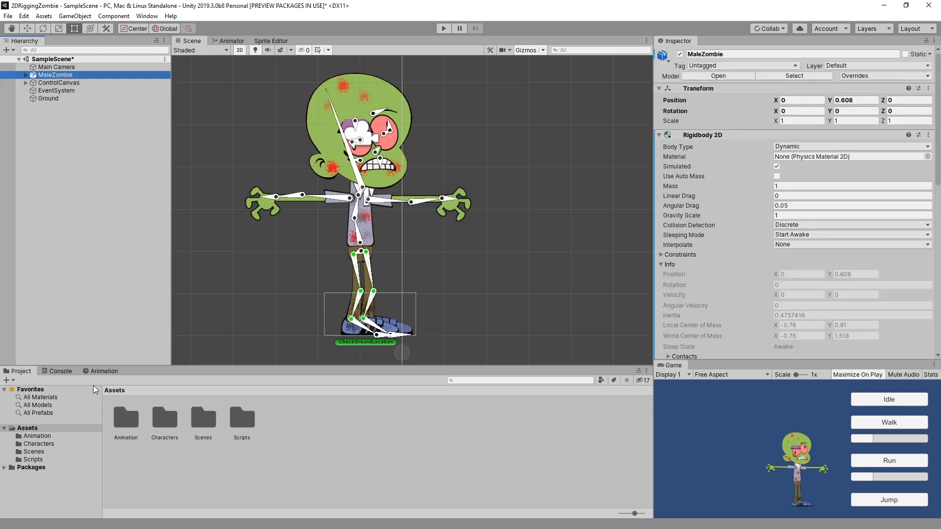
pyautogui.click(102, 373)
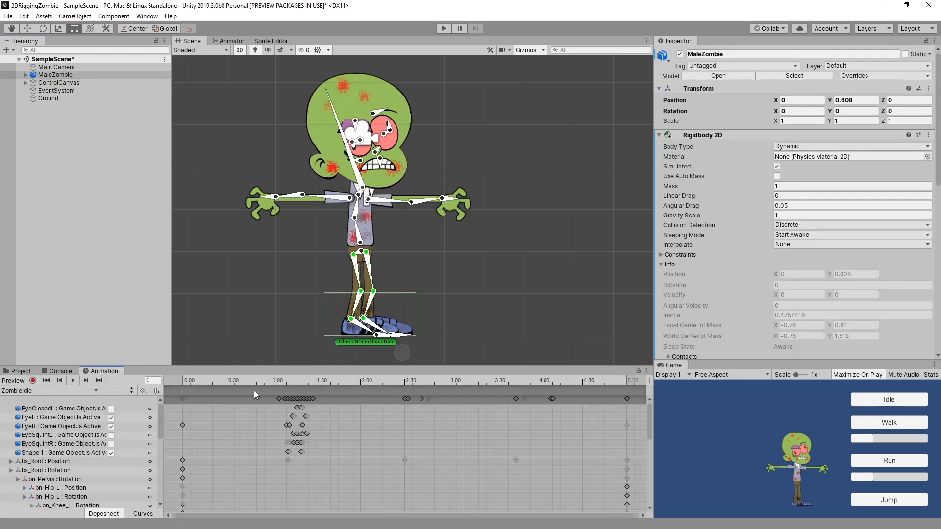
pyautogui.click(96, 391)
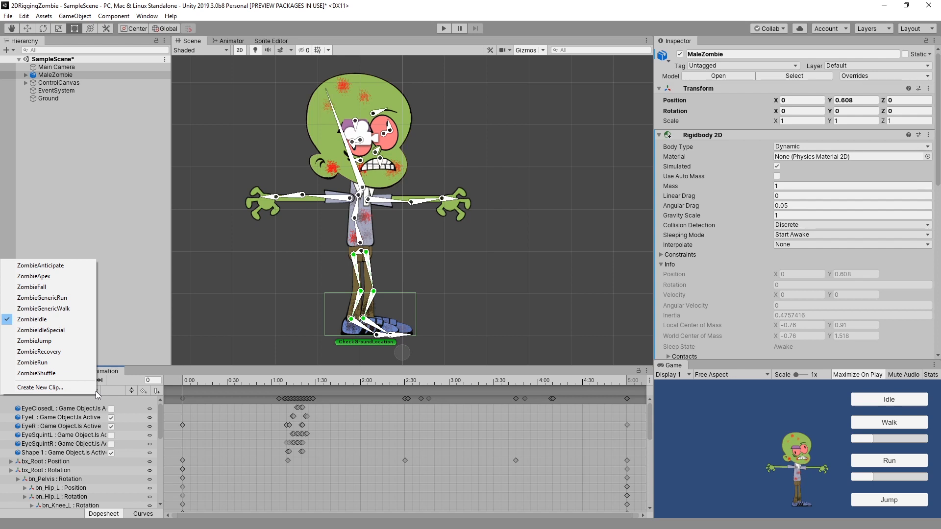
pyautogui.click(53, 266)
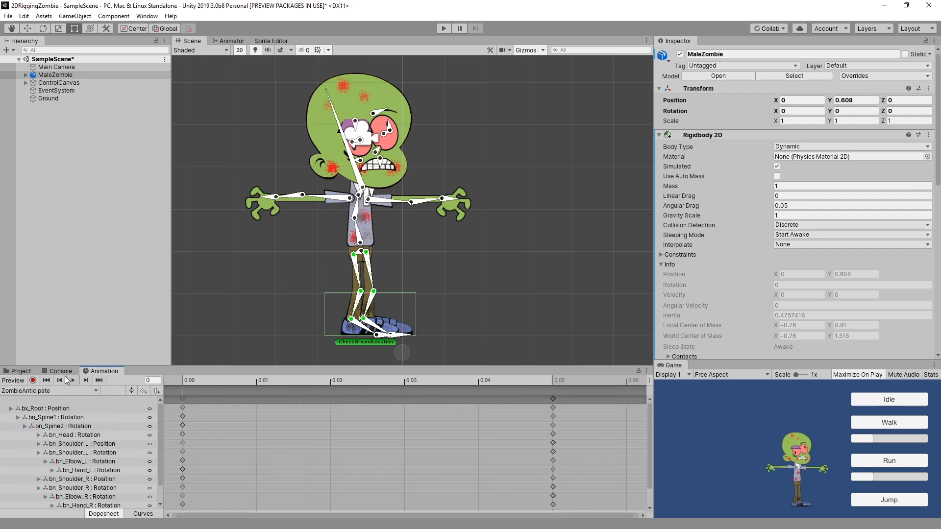
pyautogui.click(184, 382)
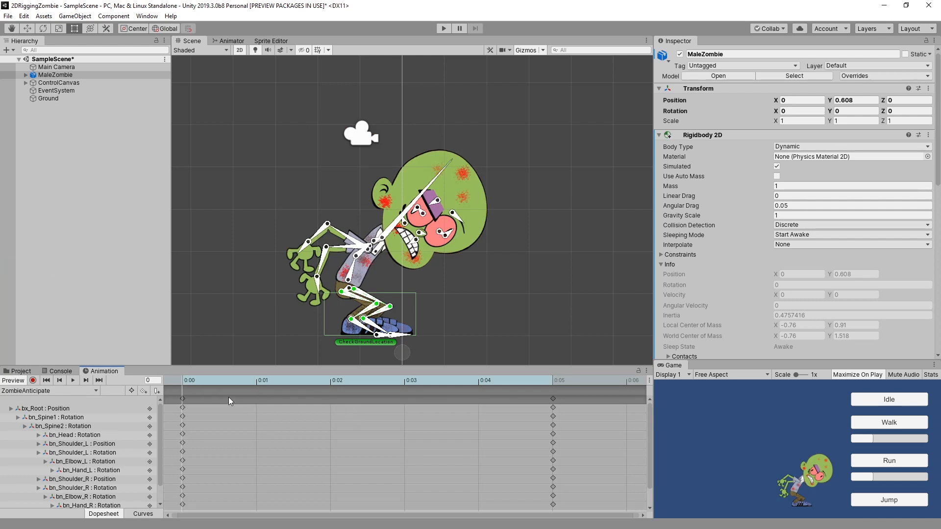
pyautogui.moveTo(251, 386); pyautogui.dragTo(184, 428)
# Step: Preview the first-frame poses of MaleZombie's ZombieJump and ZombieApex clips
pyautogui.click(96, 390)
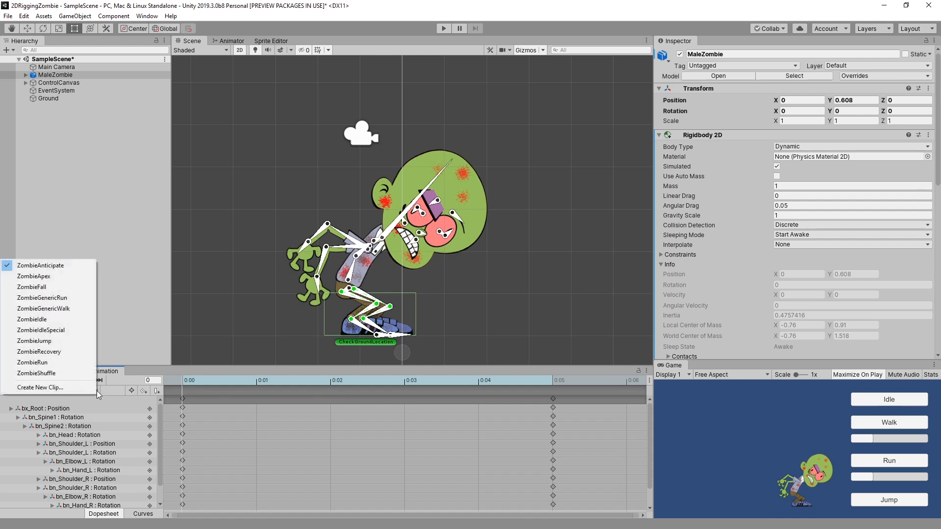
pyautogui.click(34, 341)
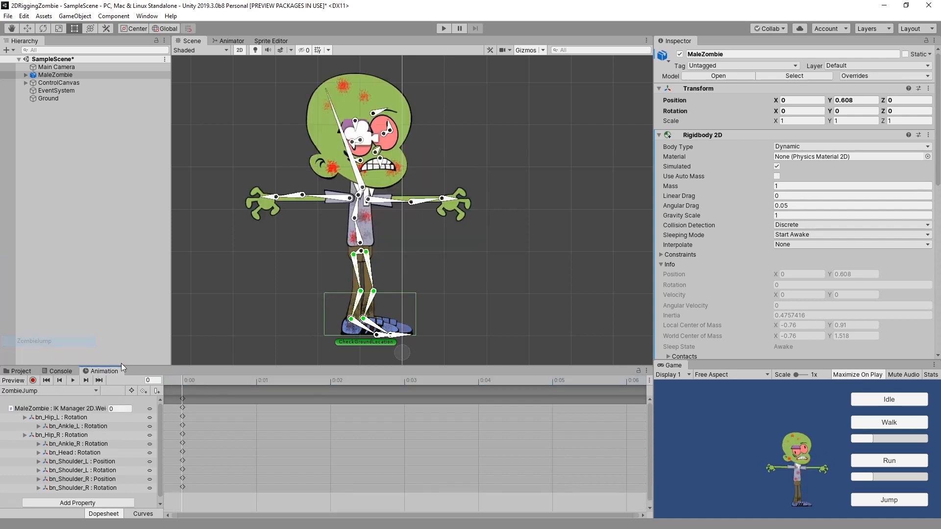
pyautogui.click(187, 381)
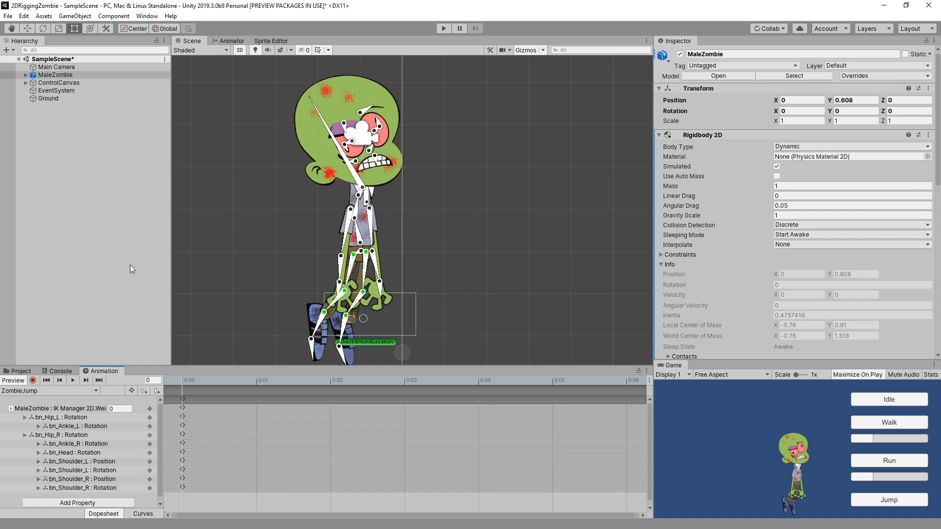
pyautogui.click(96, 391)
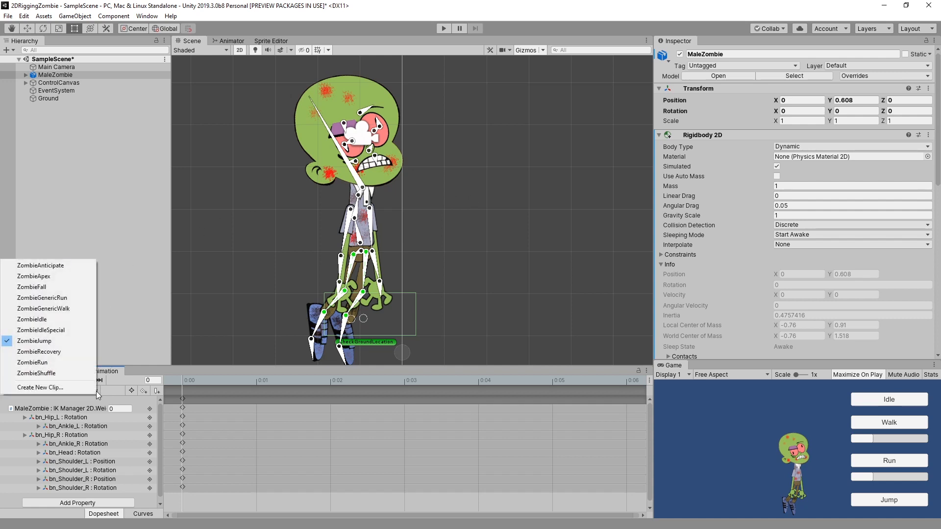
pyautogui.click(58, 277)
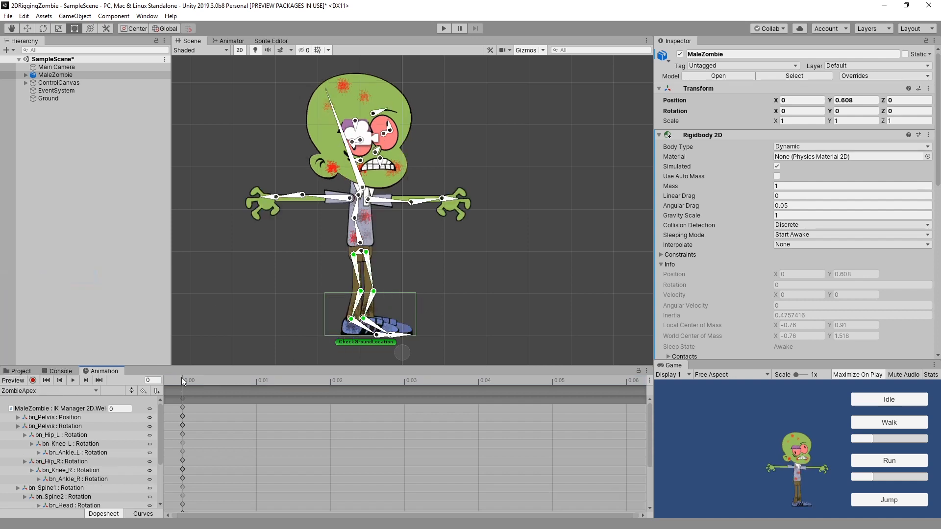
pyautogui.moveTo(201, 378)
pyautogui.mouseDown()
pyautogui.moveTo(227, 379)
pyautogui.moveTo(184, 378)
pyautogui.mouseUp()
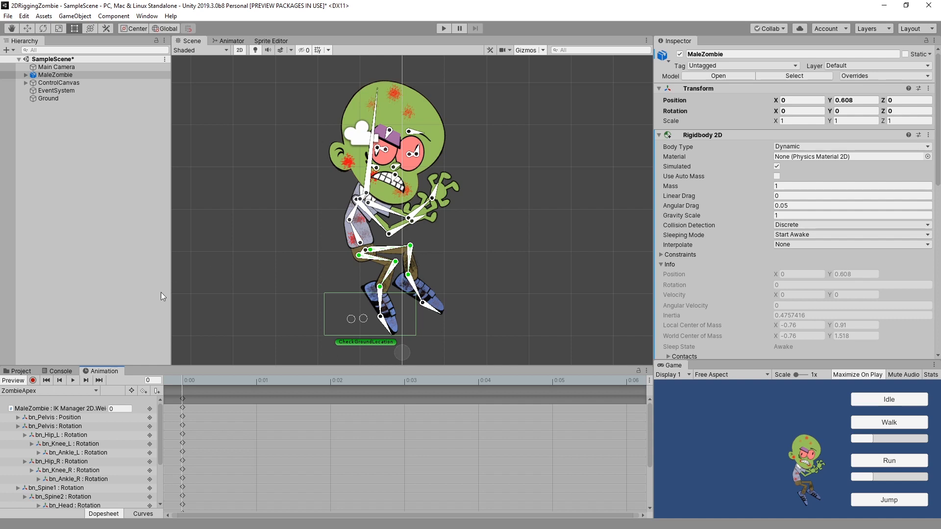
# Step: Preview the starting poses of MaleZombie's ZombieFall and ZombieRecovery clips
pyautogui.click(94, 391)
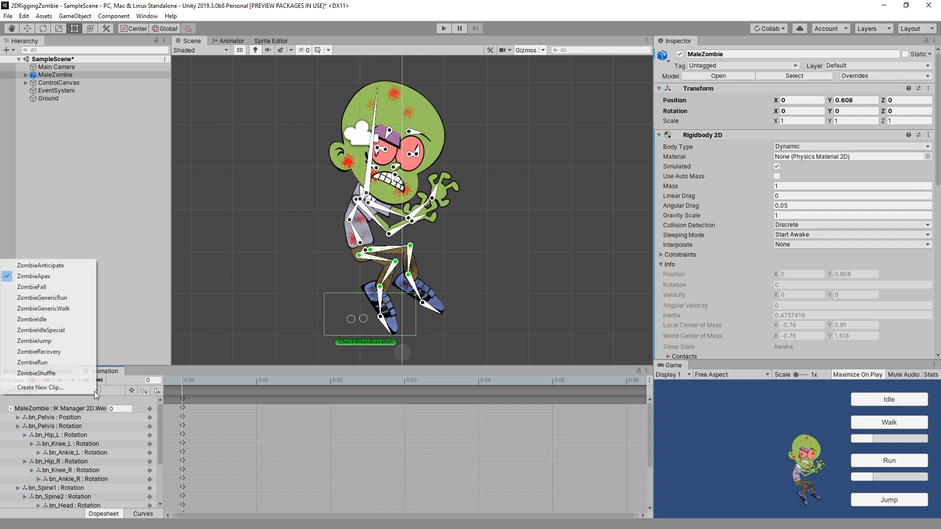
pyautogui.click(52, 288)
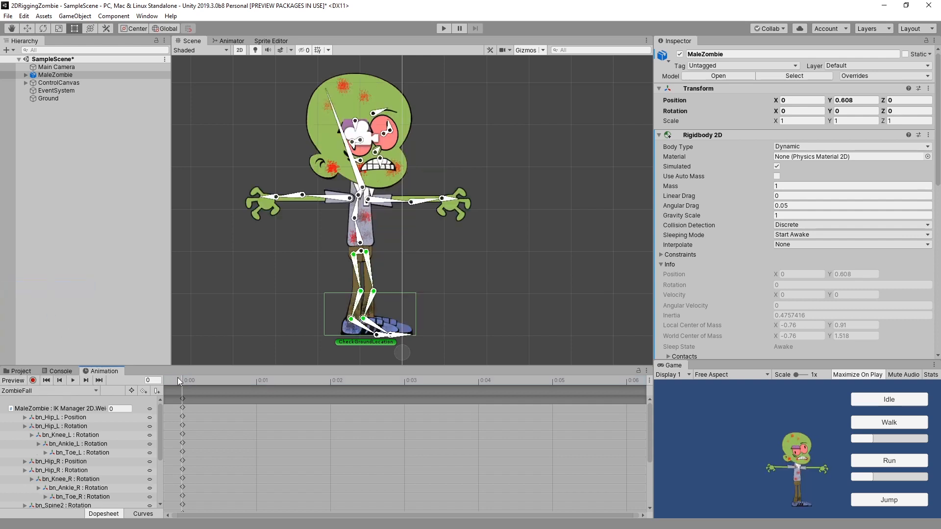
pyautogui.click(209, 383)
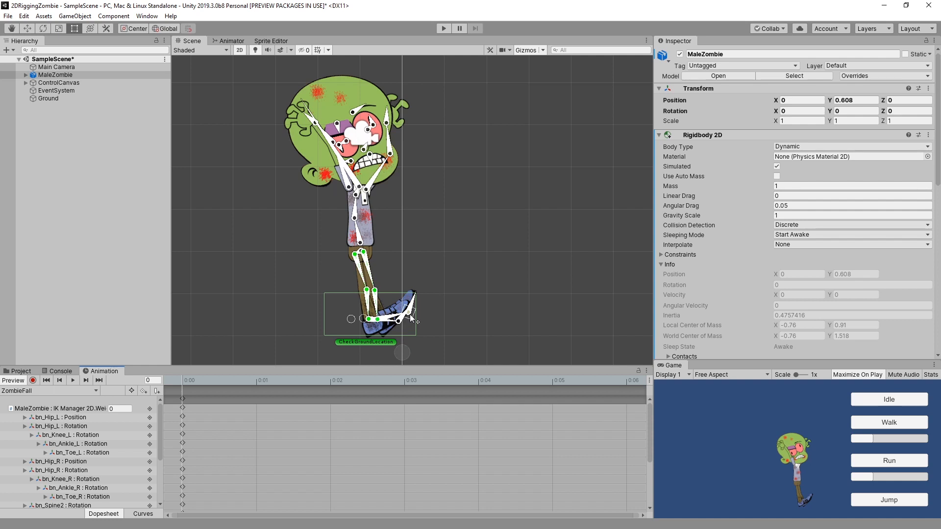
pyautogui.click(96, 391)
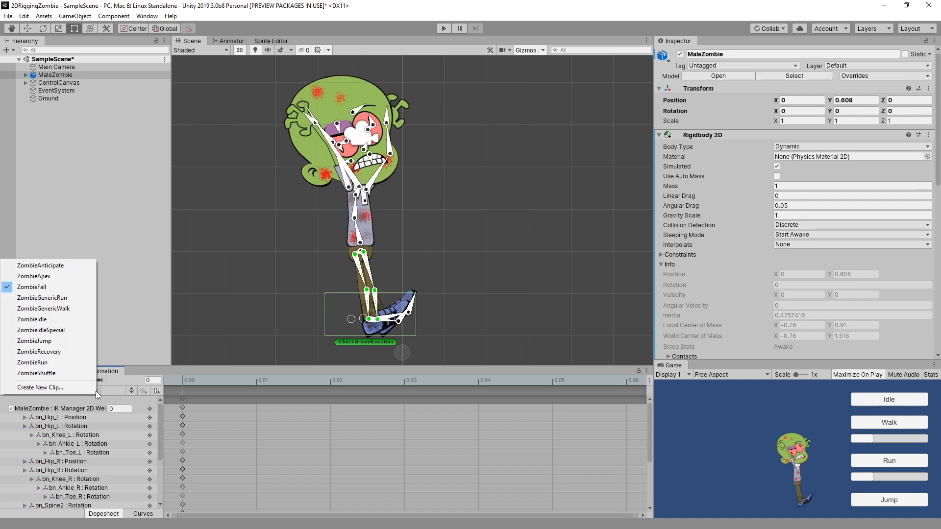
pyautogui.click(75, 351)
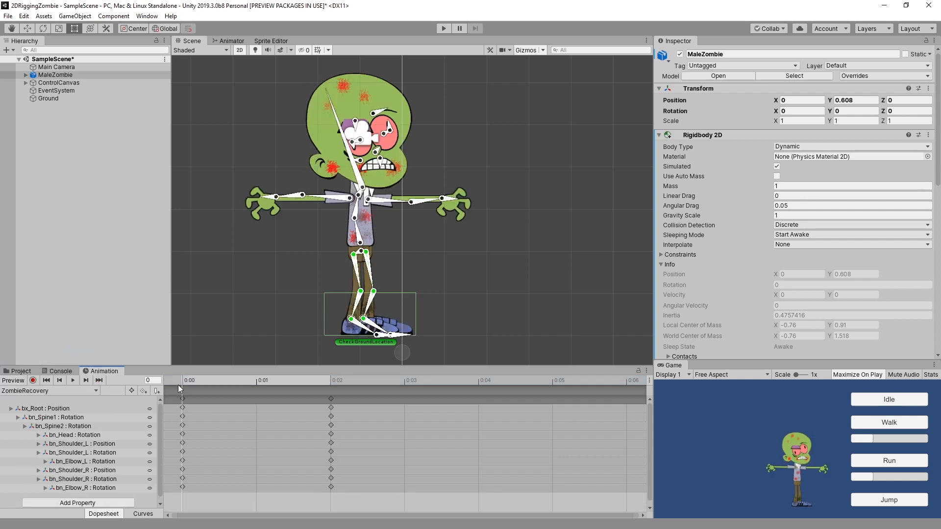
pyautogui.moveTo(213, 380); pyautogui.dragTo(192, 380)
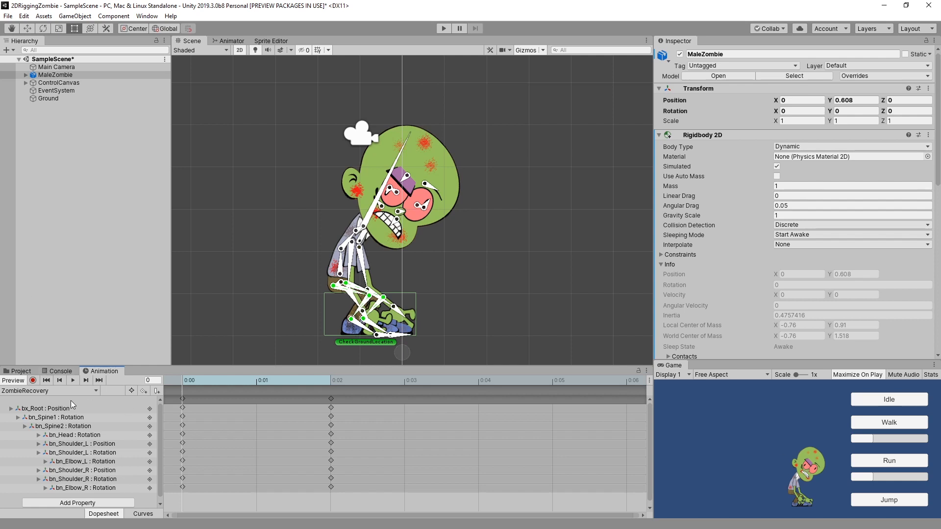
# Step: Switch back to the ZombieIdle clip and preview the pose near its start
pyautogui.click(95, 391)
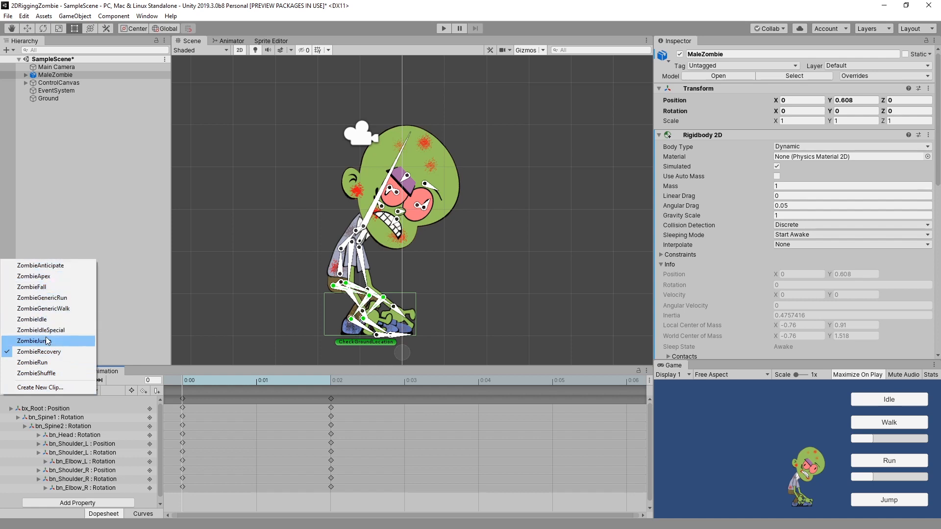
pyautogui.click(48, 320)
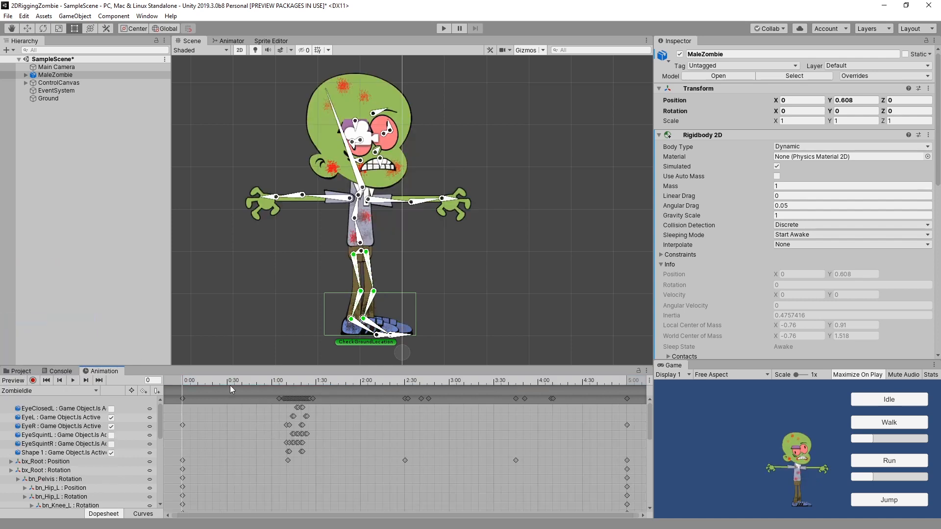
pyautogui.click(185, 381)
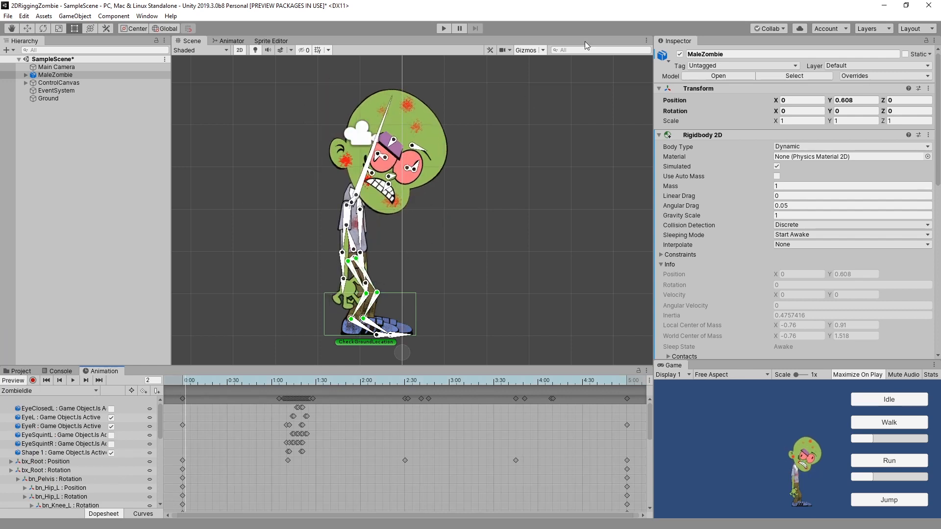
# Step: Run the scene, trigger the zombie's jump repeatedly to check the full jump sequence, and stop play mode
pyautogui.click(443, 29)
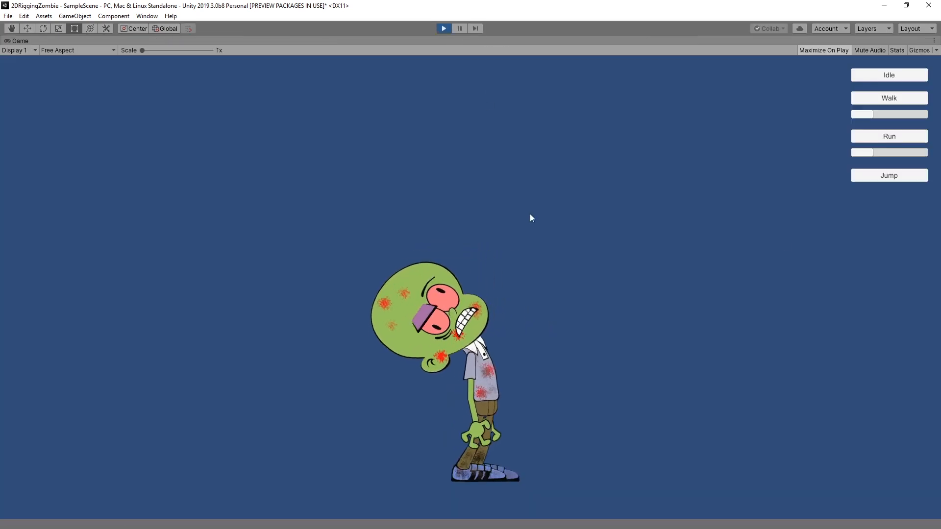
pyautogui.click(887, 179)
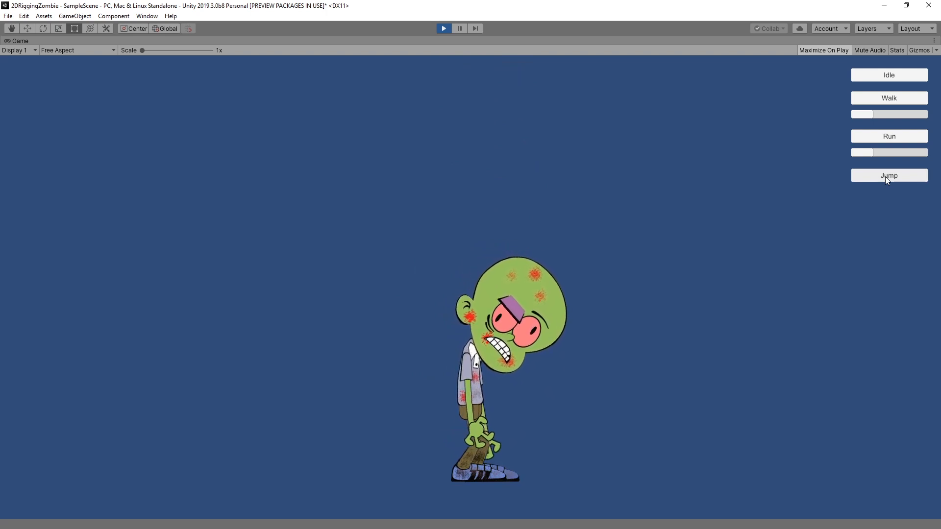
pyautogui.click(885, 178)
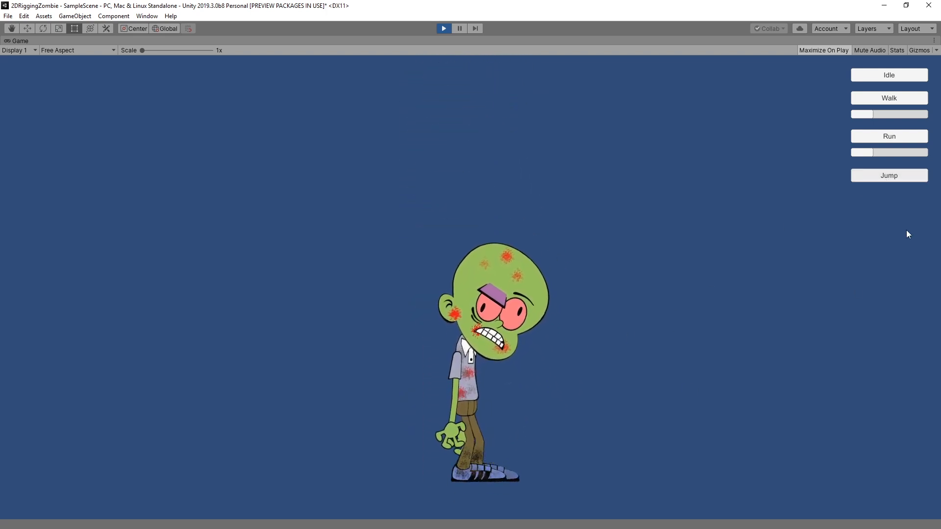
pyautogui.click(893, 177)
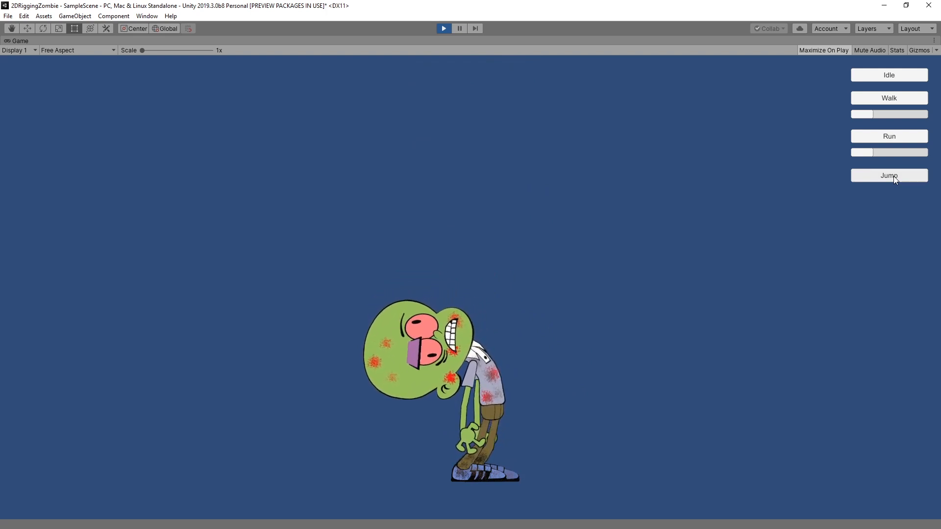
pyautogui.click(892, 175)
pyautogui.click(893, 175)
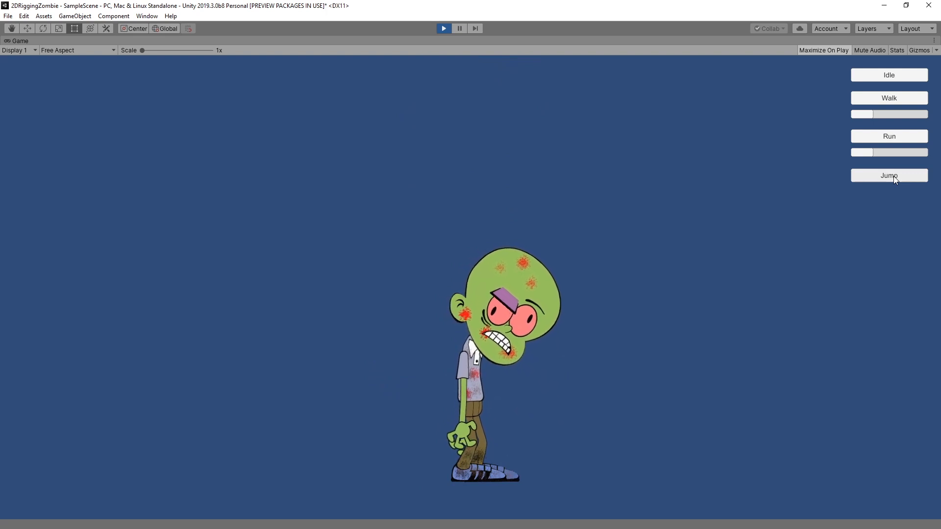
pyautogui.click(892, 175)
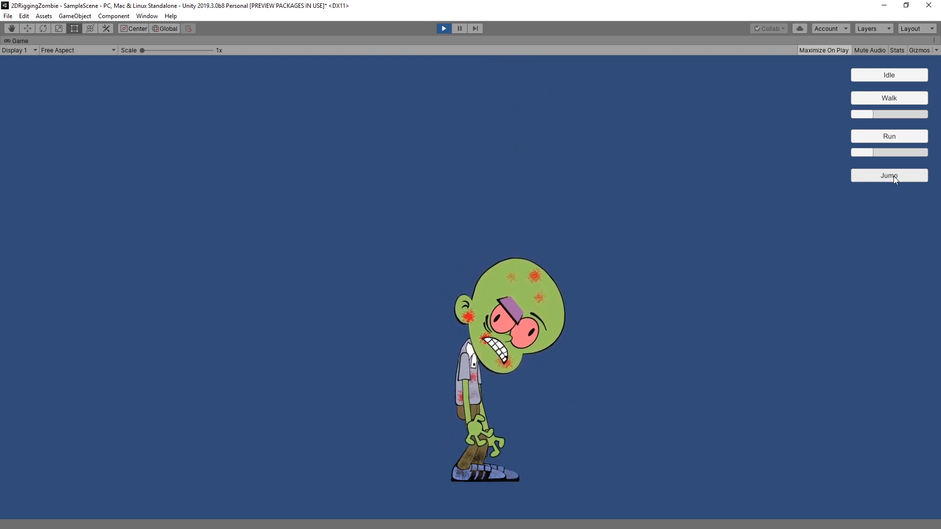
pyautogui.click(893, 175)
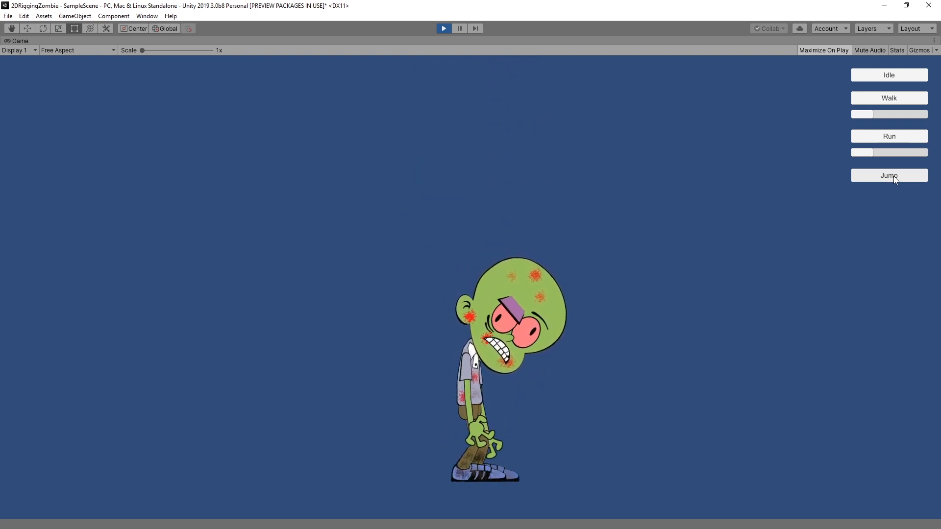
pyautogui.click(892, 175)
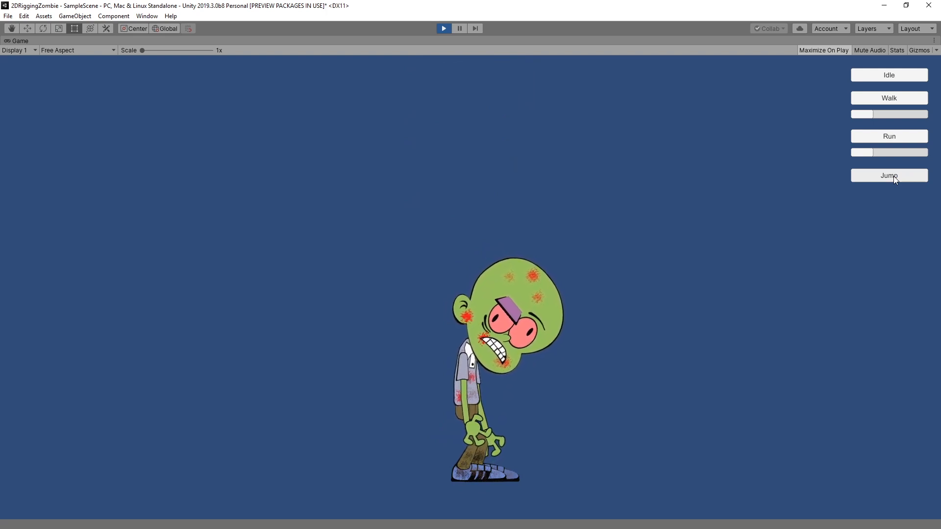
pyautogui.click(893, 175)
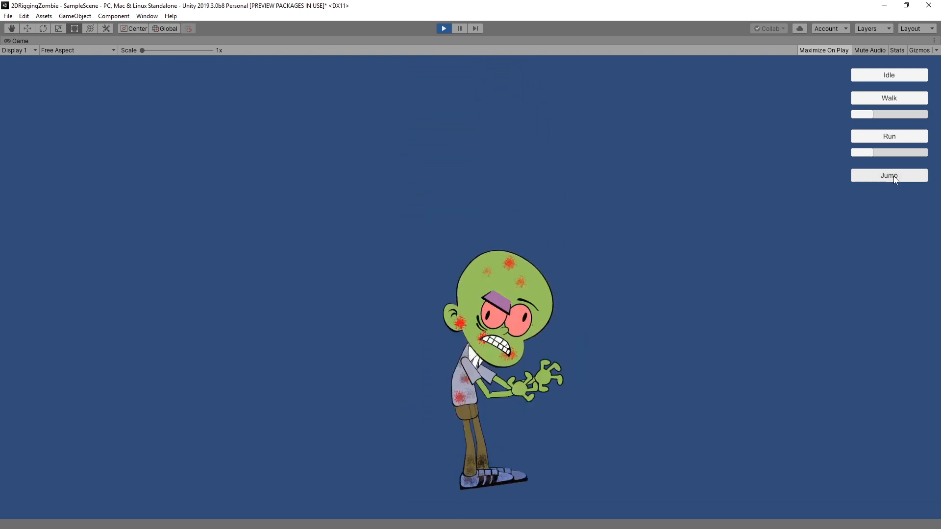
pyautogui.click(892, 175)
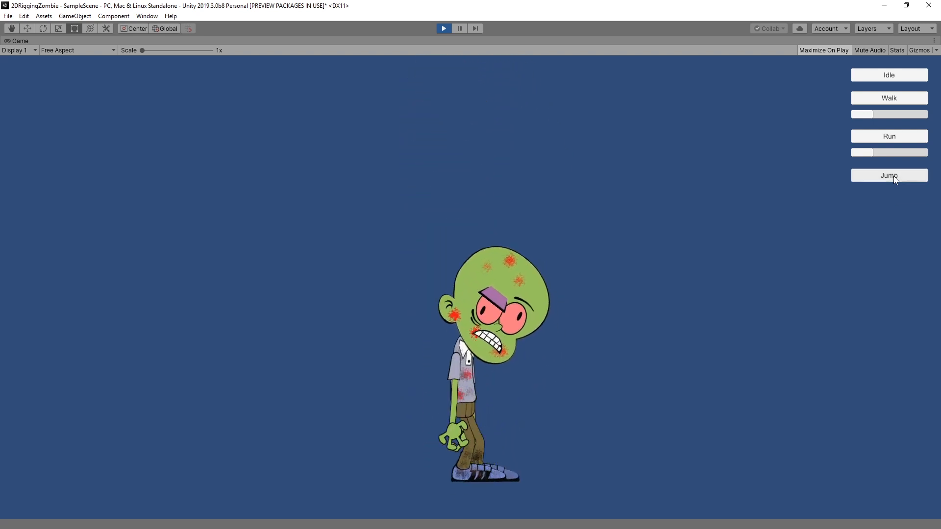
pyautogui.click(444, 30)
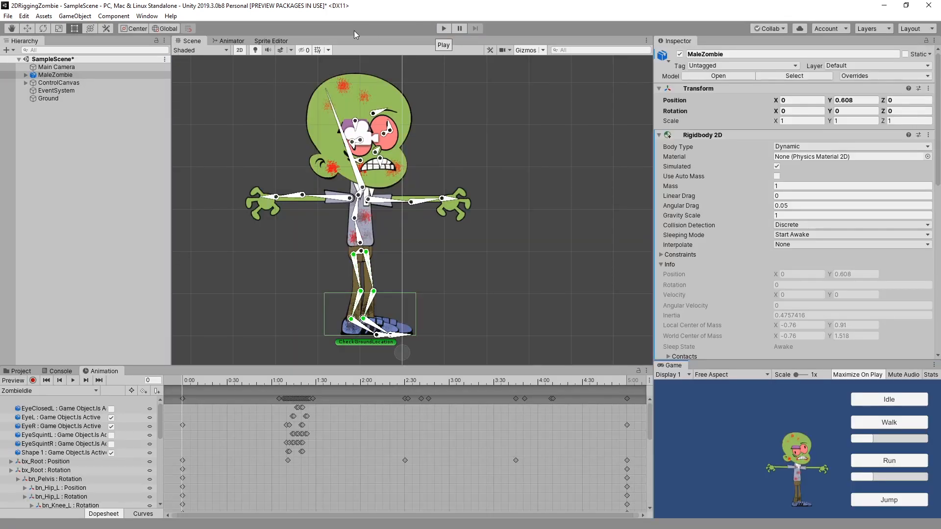
# Step: Show the Animator state graph and move the unused ZombieJump, ZombieApex and ZombieFall states aside, in line with the other unconnected clip states
pyautogui.click(229, 41)
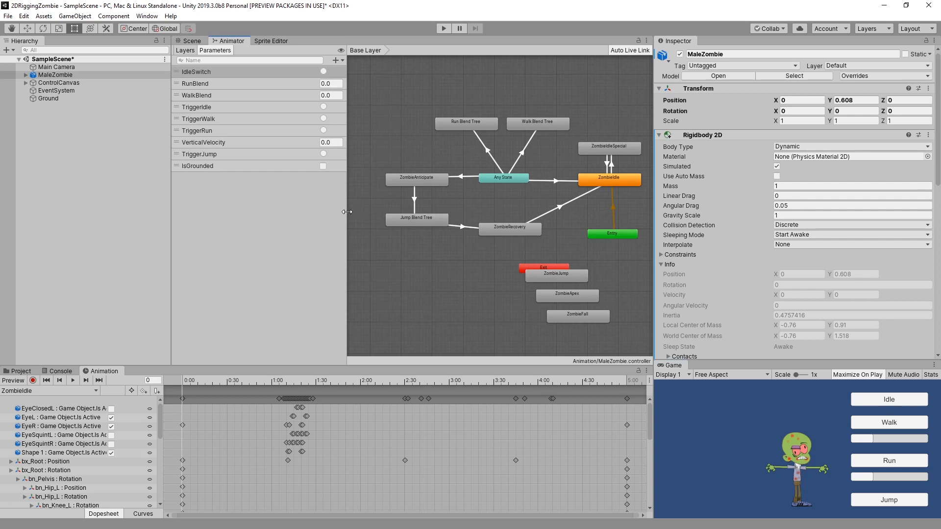
pyautogui.moveTo(344, 212); pyautogui.dragTo(277, 208)
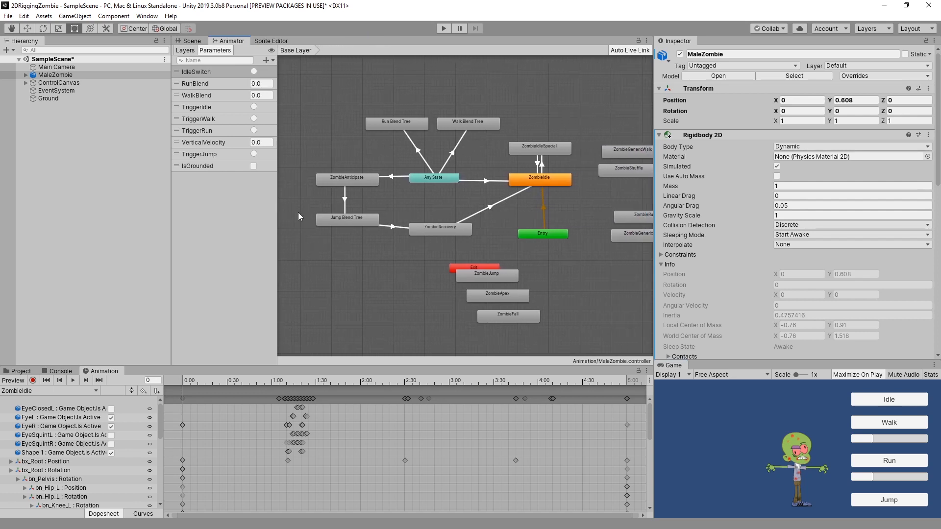
pyautogui.moveTo(478, 275); pyautogui.dragTo(626, 275)
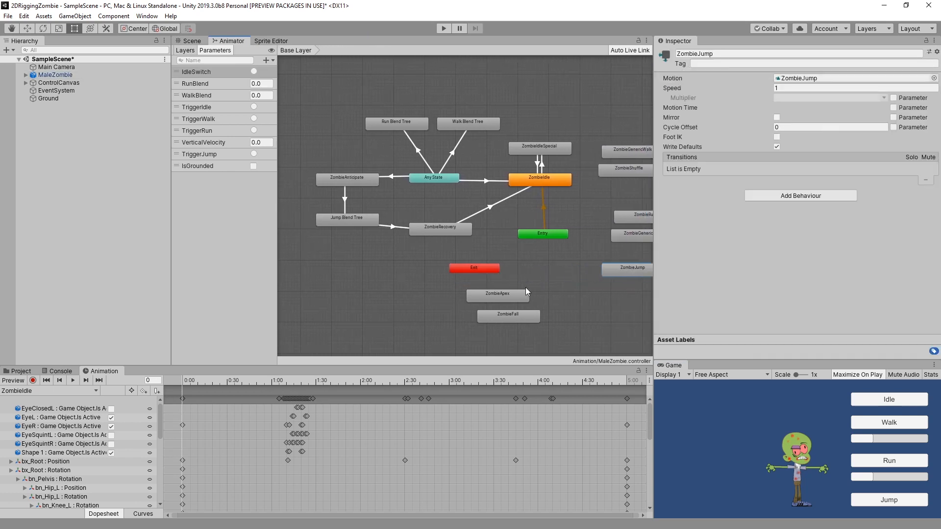
pyautogui.moveTo(525, 289); pyautogui.dragTo(647, 293)
pyautogui.moveTo(520, 320); pyautogui.dragTo(641, 319)
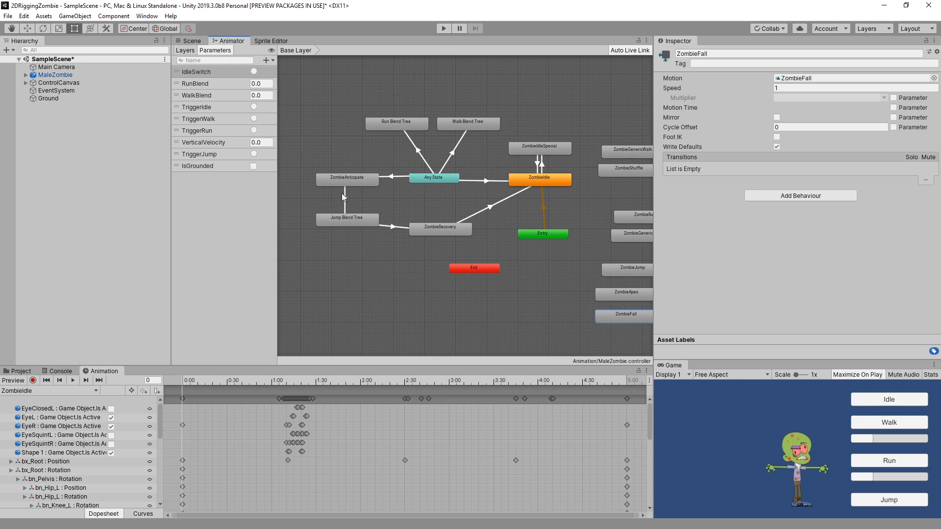
# Step: Examine the motions and VerticalVelocity thresholds inside the Jump Blend Tree, and return to the Base Layer
pyautogui.click(363, 222)
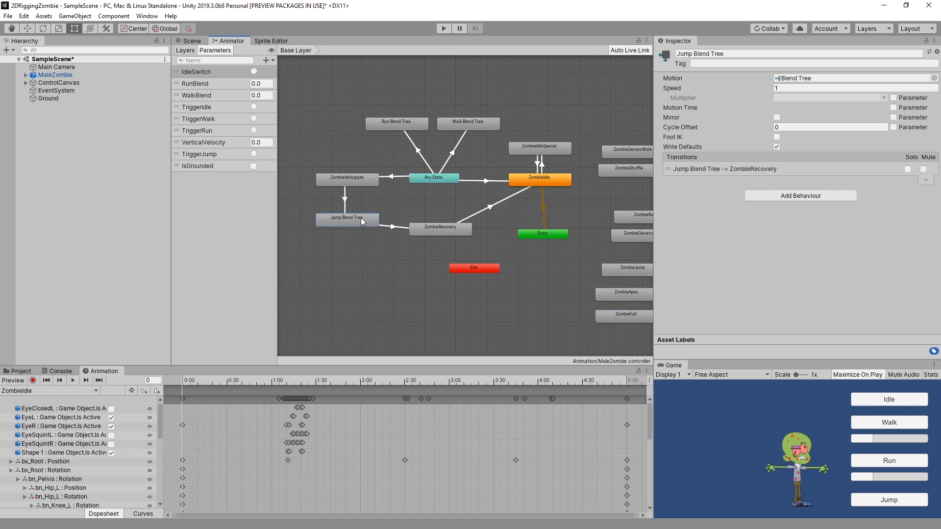
pyautogui.doubleClick(358, 219)
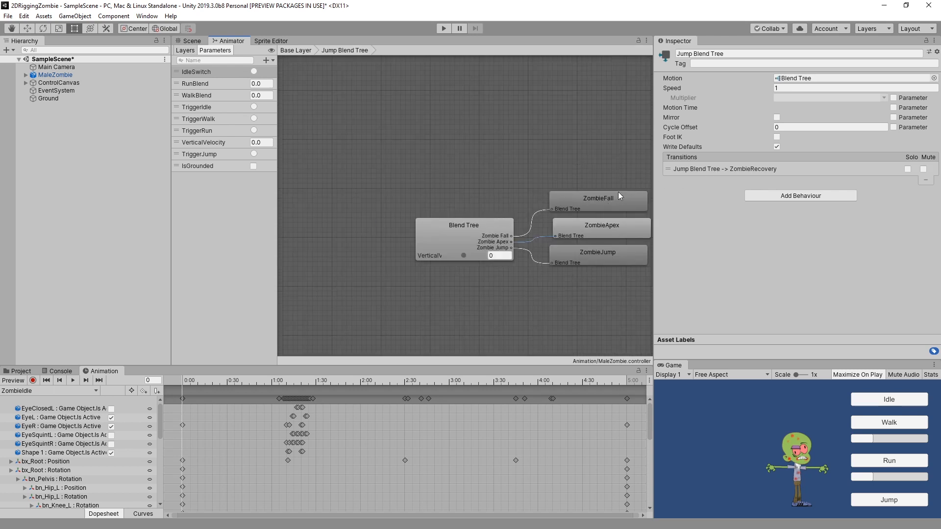
pyautogui.click(449, 236)
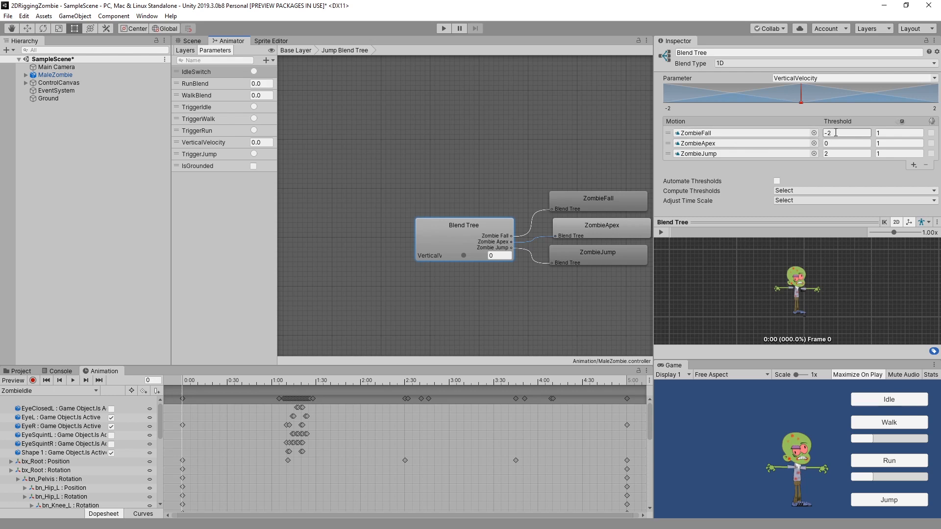
pyautogui.click(826, 154)
pyautogui.click(313, 51)
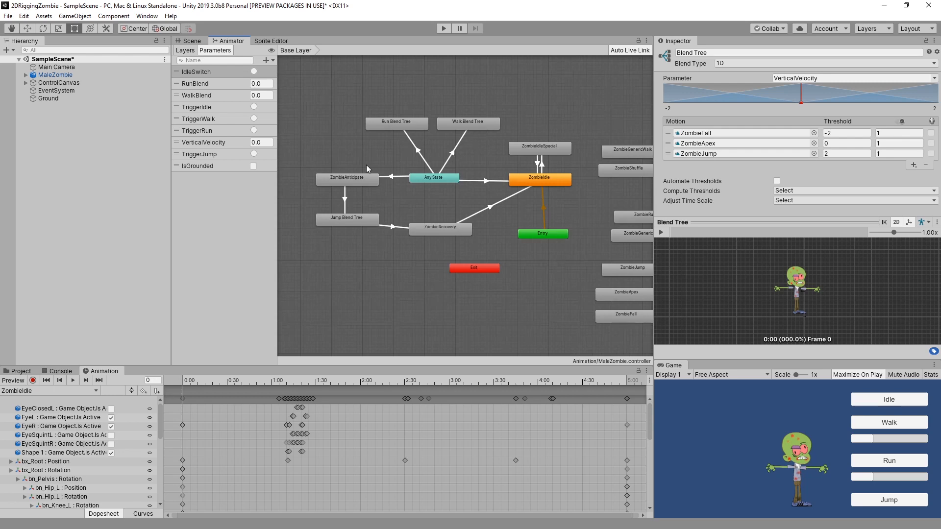